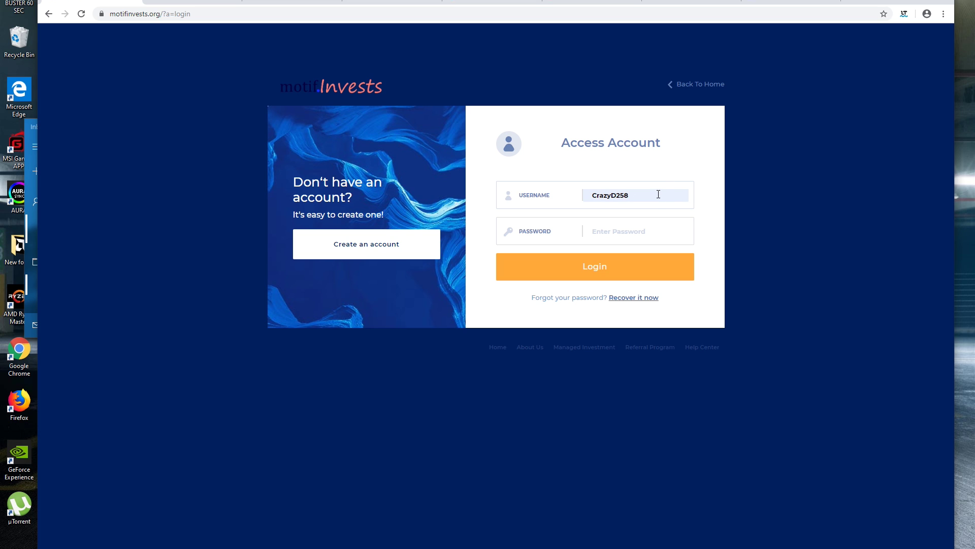
- Enter the saved password and try to log in, which is rejected as invalid
left_click(617, 231)
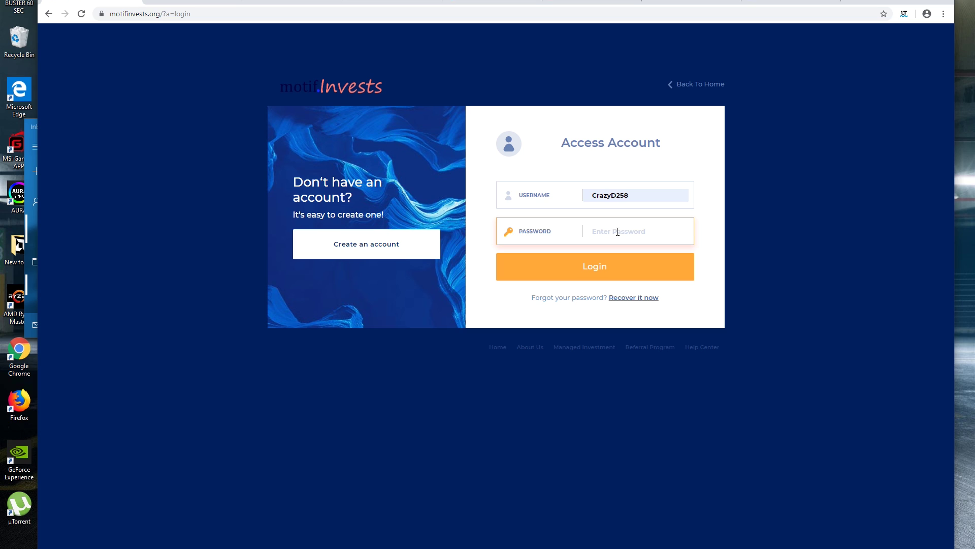
type("••••••")
type("••")
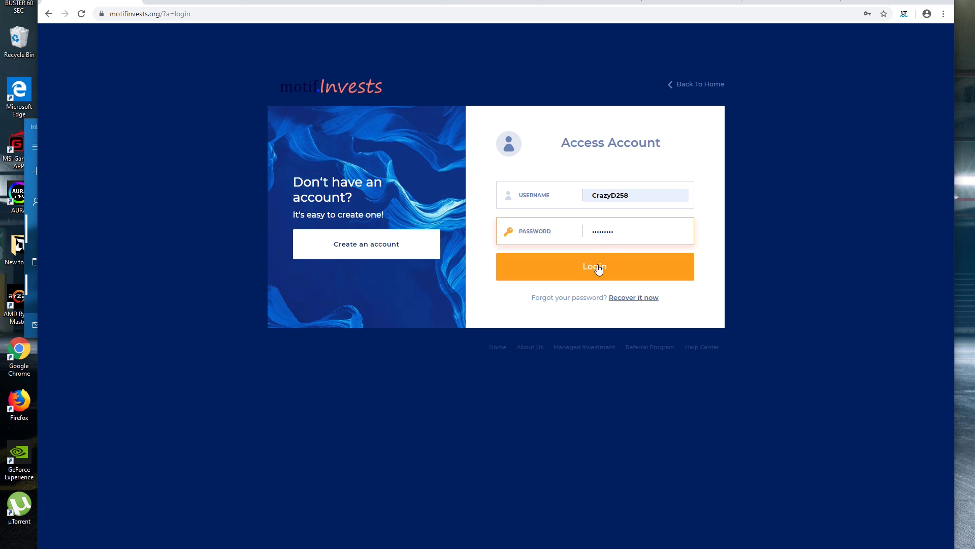
left_click(599, 269)
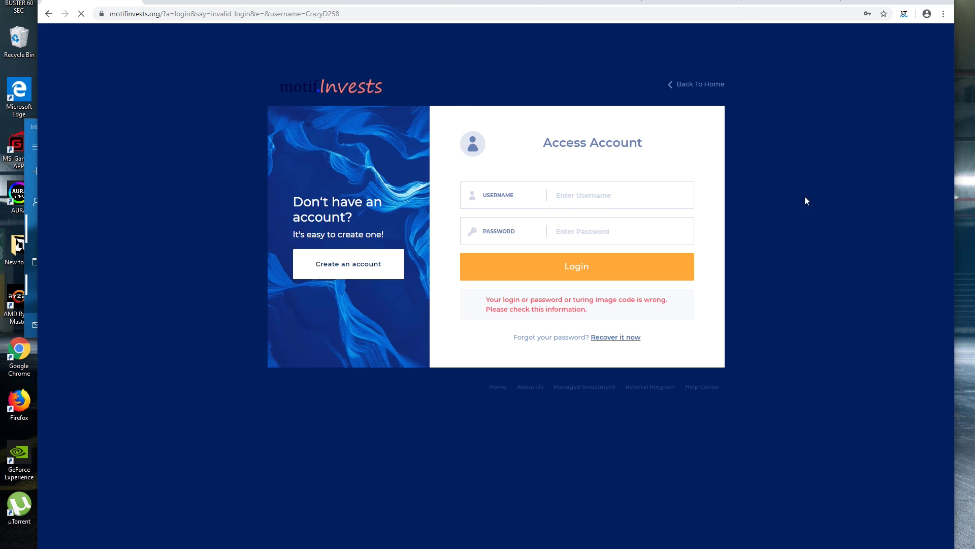
- Replace the username with a different one, enter its password and log in
left_click(605, 183)
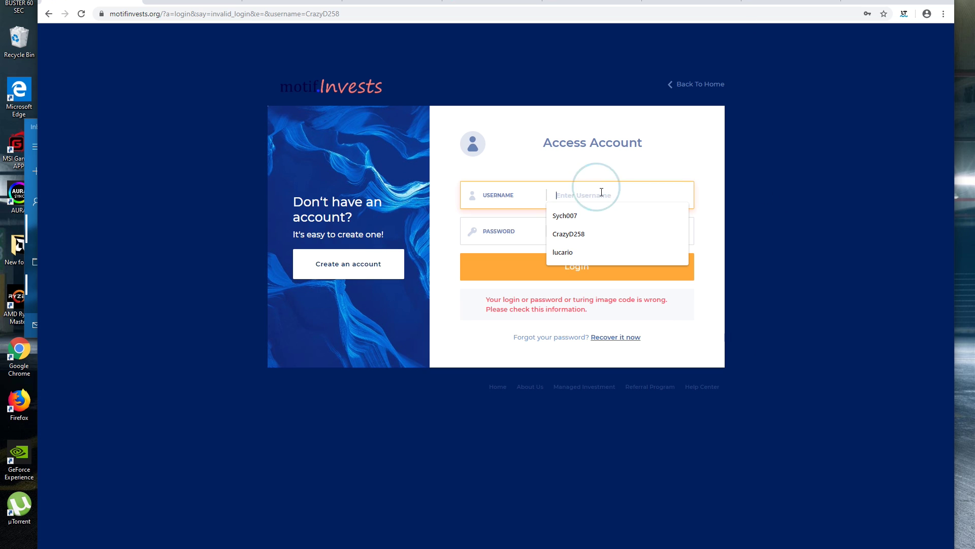
left_click(605, 240)
left_click(584, 228)
left_click_drag(620, 195, 552, 197)
type("Shau")
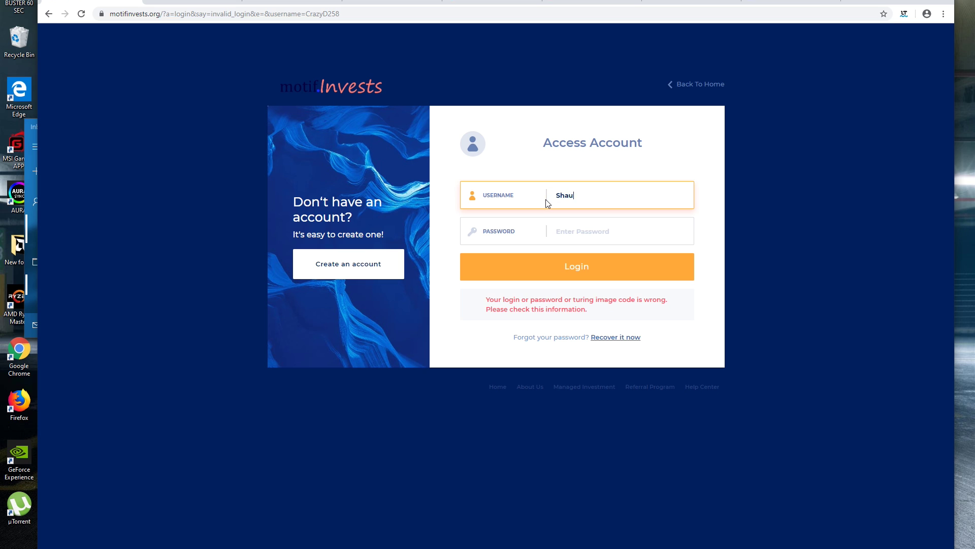
type("n")
left_click(579, 230)
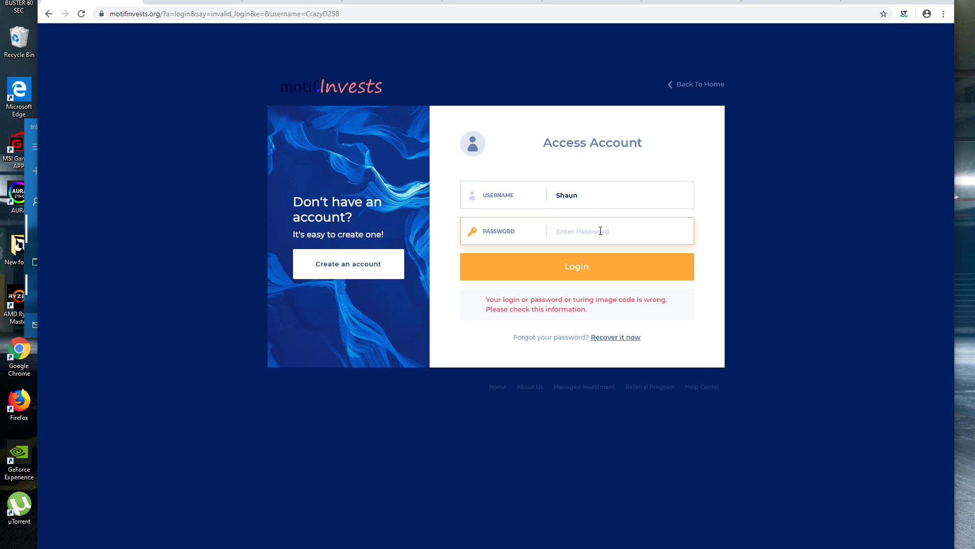
type("******")
type("***")
left_click(644, 261)
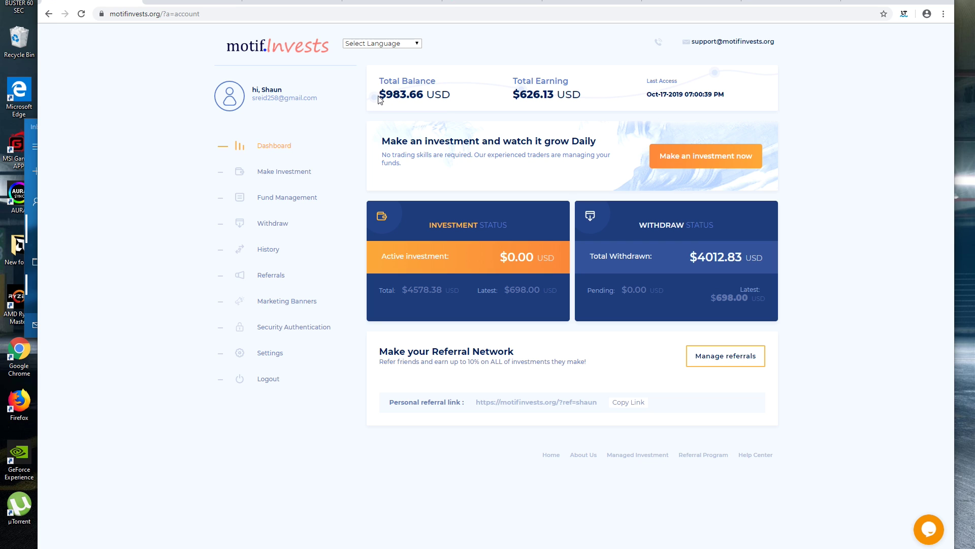
- Check the dashboard total balance, then go to the Withdraw page
left_click_drag(378, 94, 442, 94)
left_click(400, 108)
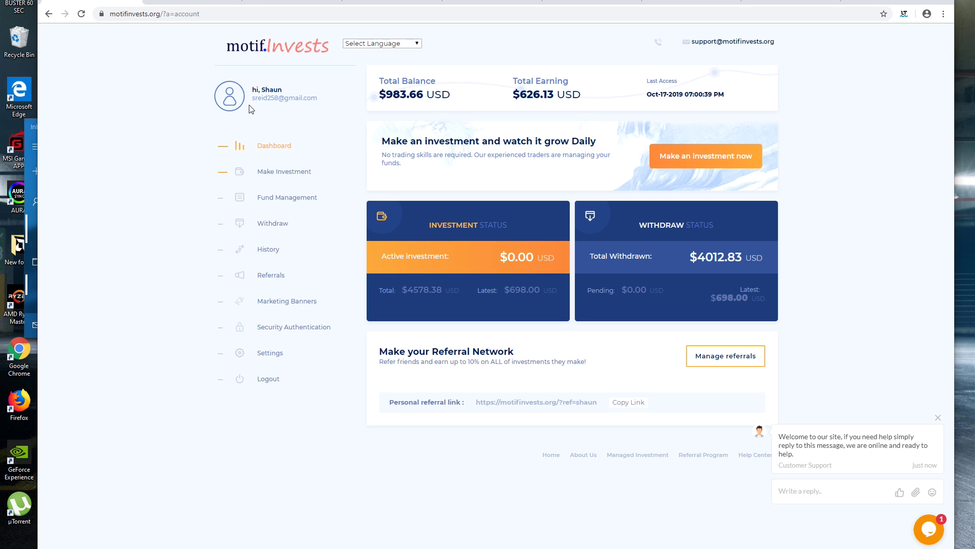
left_click(260, 228)
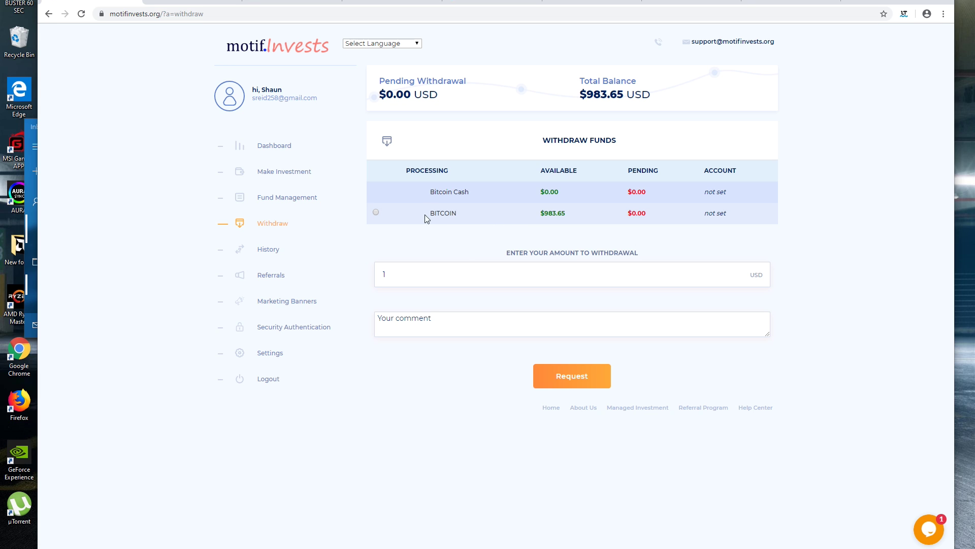
- Choose Bitcoin as the withdrawal method and enter 983.65 as the amount
left_click(376, 214)
left_click(426, 271)
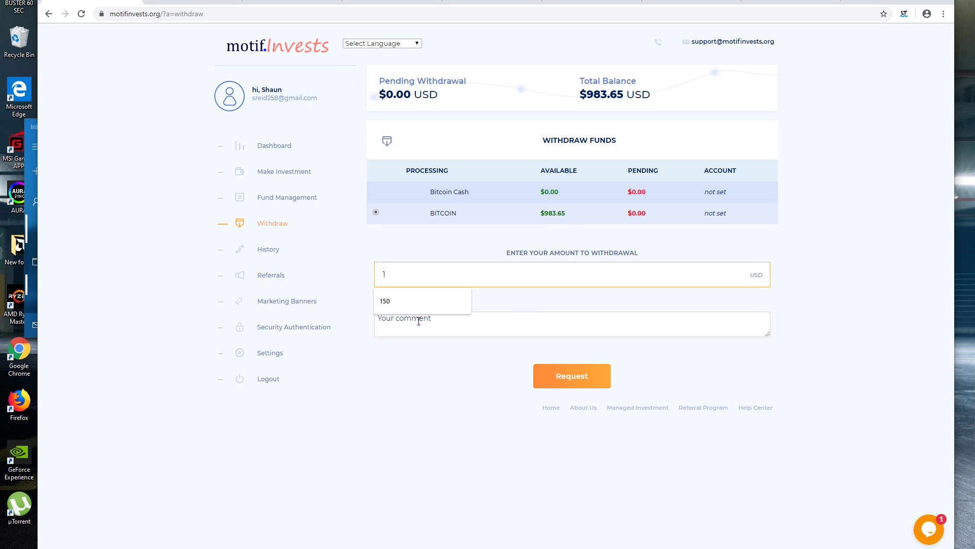
type("983")
key("BackSpace")
key("BackSpace")
key("BackSpace")
key("BackSpace")
type("983.65")
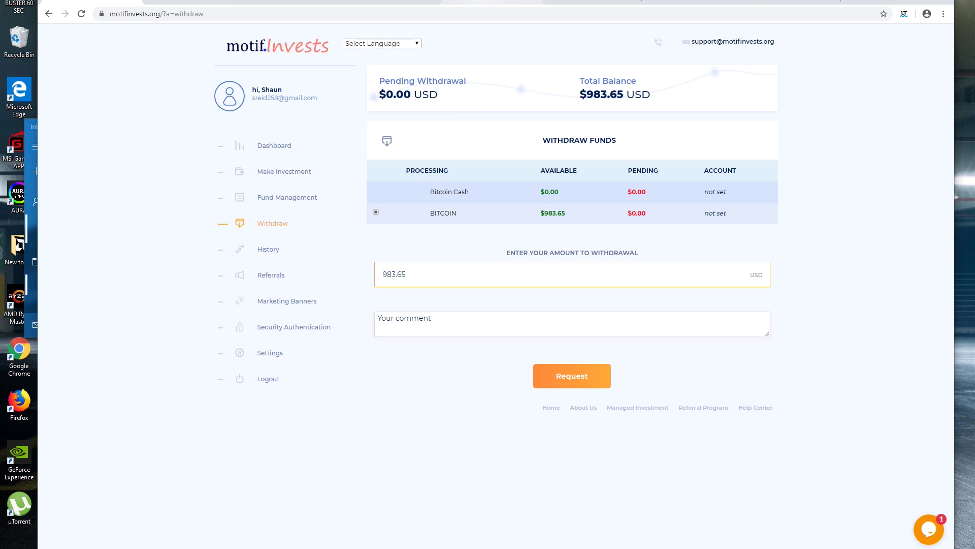
- Copy the receive address of a Blockchain wallet
left_click(537, 2)
left_click(520, 241)
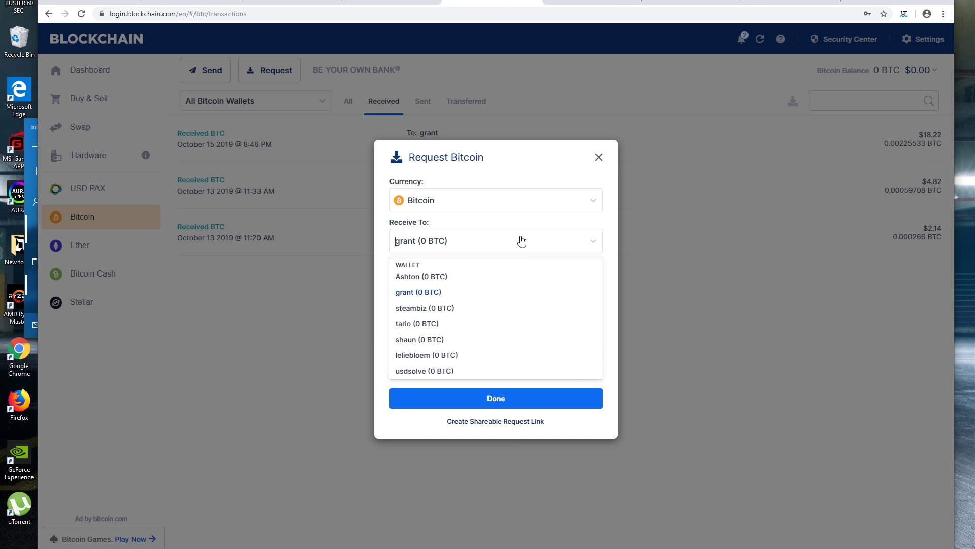
left_click(470, 343)
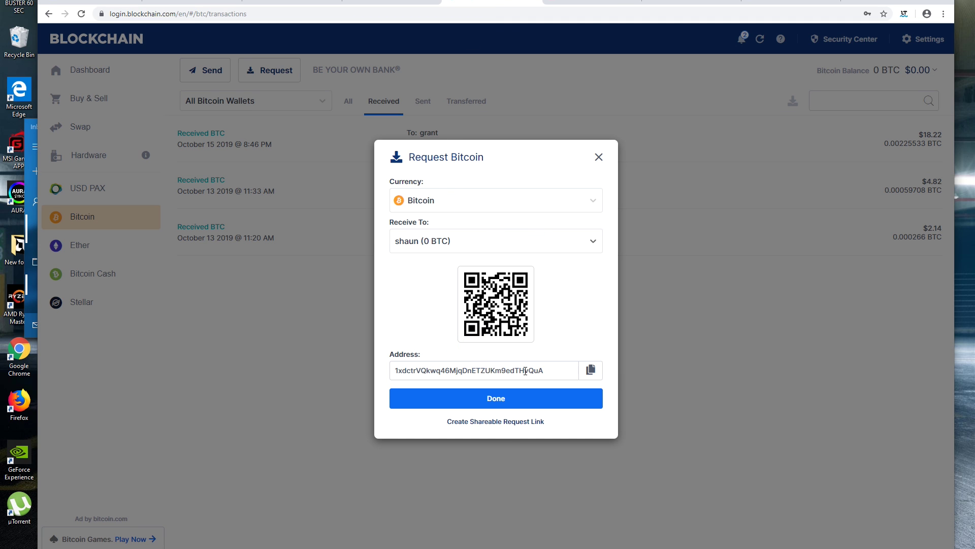
left_click(591, 371)
- Paste the Blockchain receive address as the comment and submit the withdrawal request
left_click(114, 4)
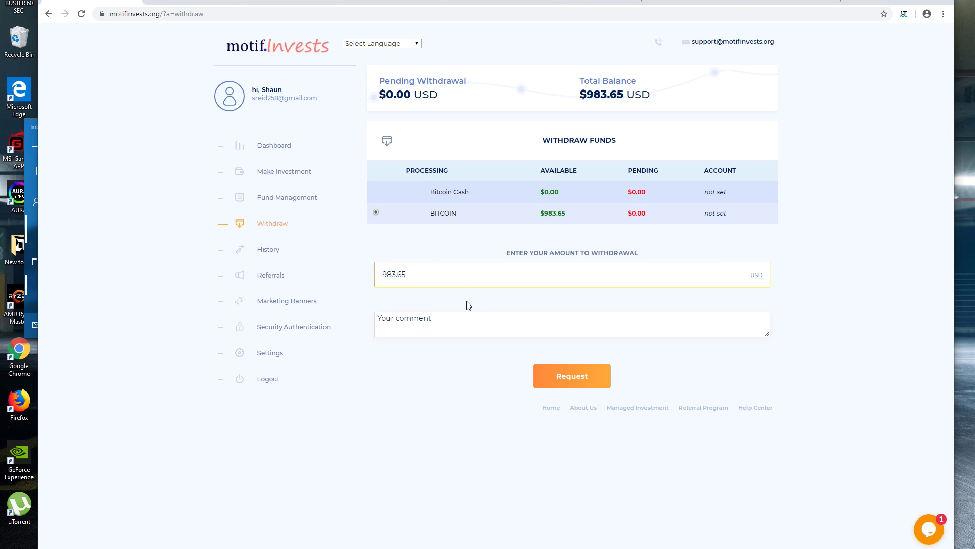
triple_click(449, 318)
key("ctrl+v")
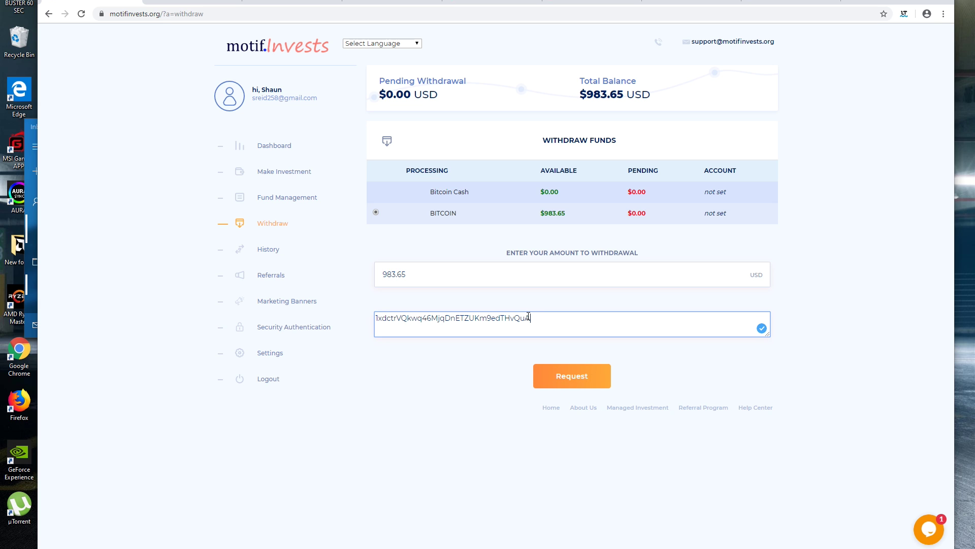
left_click_drag(529, 317, 332, 327)
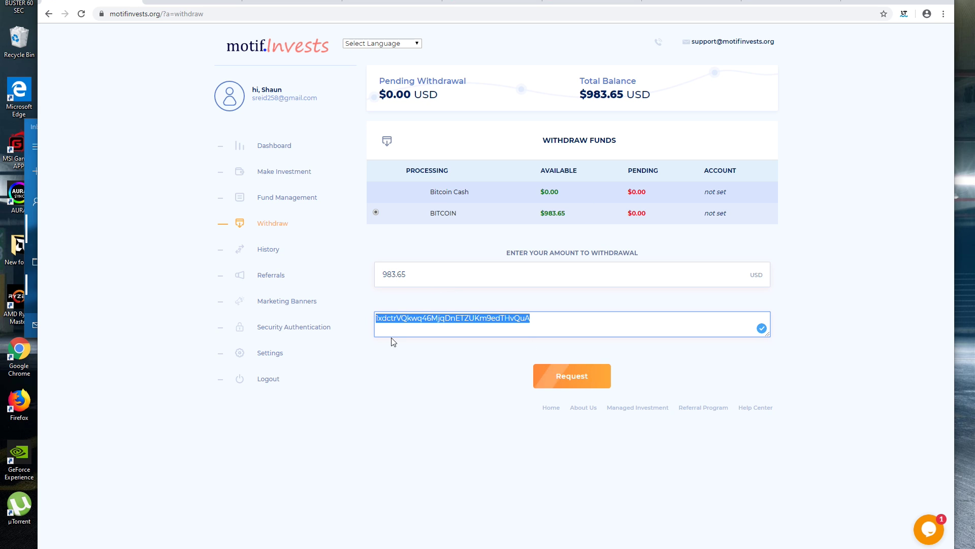
left_click(540, 333)
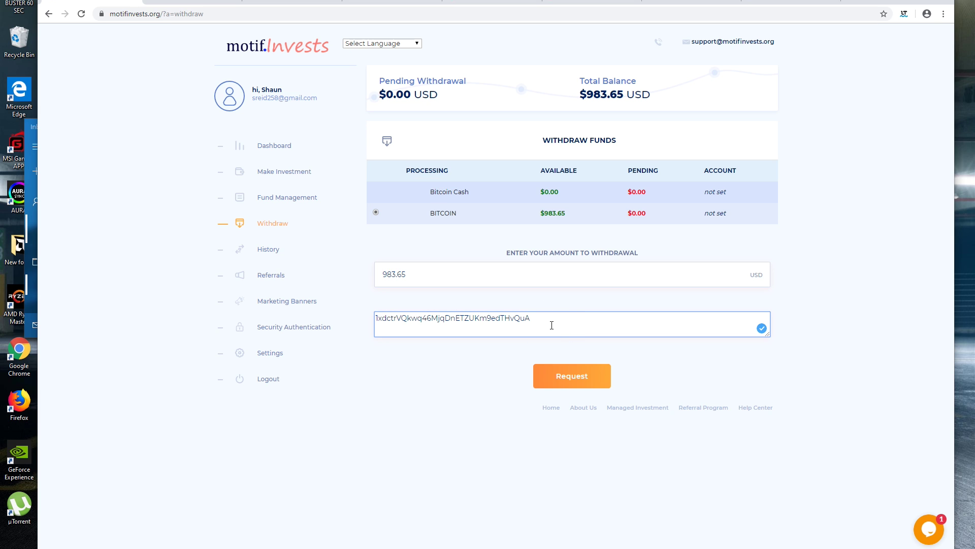
left_click(567, 385)
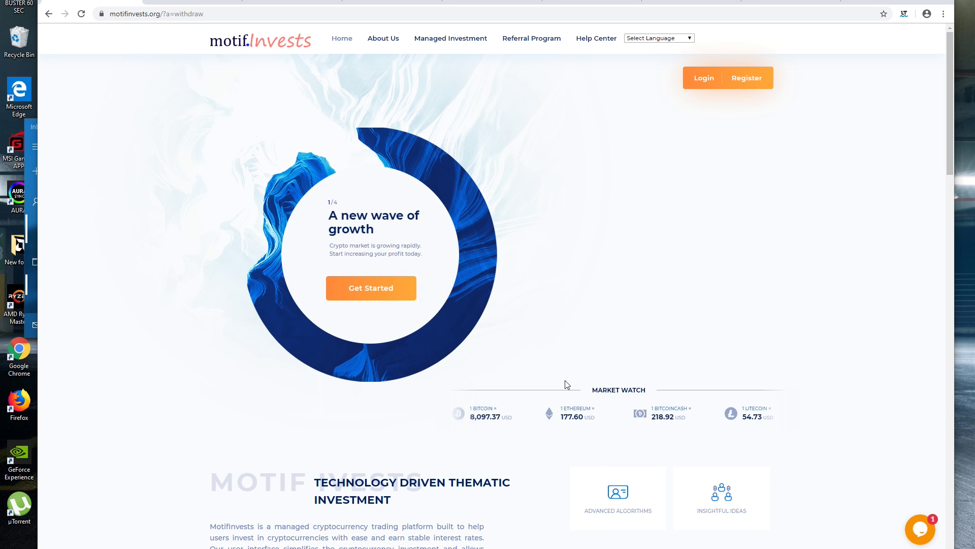
scroll(566, 385, "down", 2)
scroll(610, 328, "up", 2)
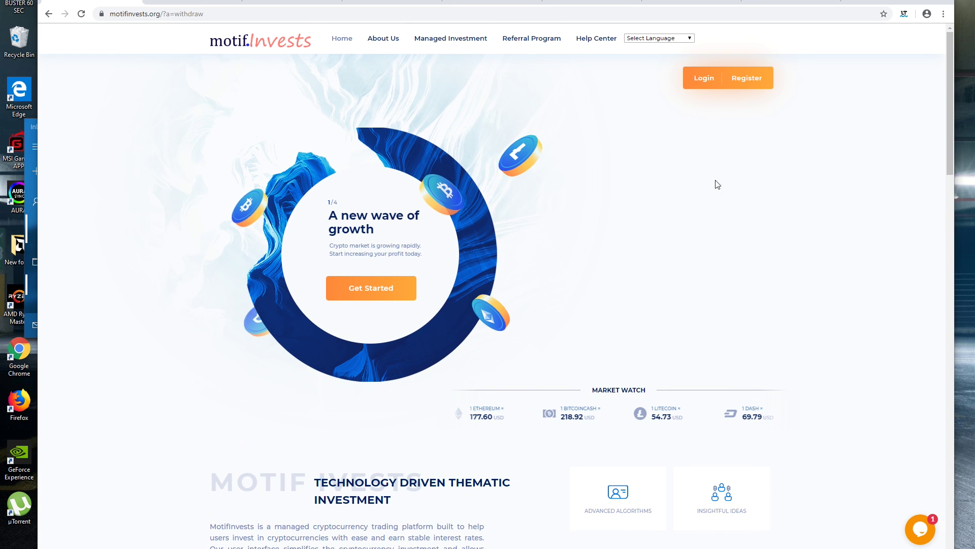
- Log back in with the other saved username and its password
left_click(702, 84)
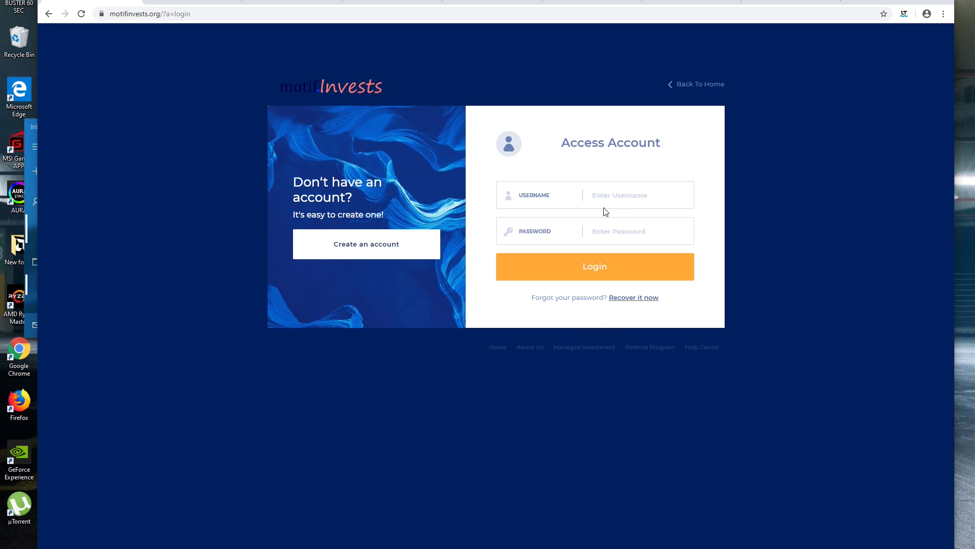
left_click(625, 196)
left_click(615, 215)
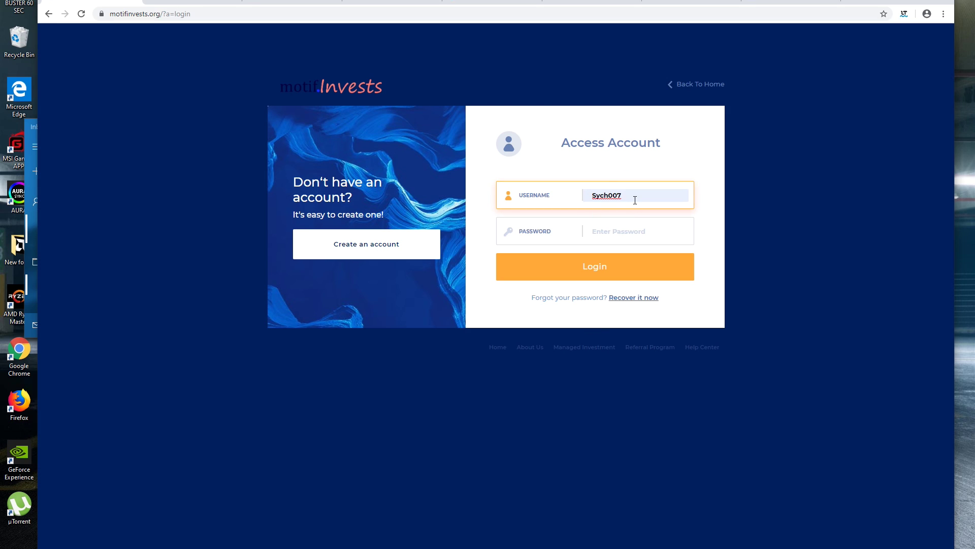
left_click_drag(634, 200, 535, 204)
key("BackSpace")
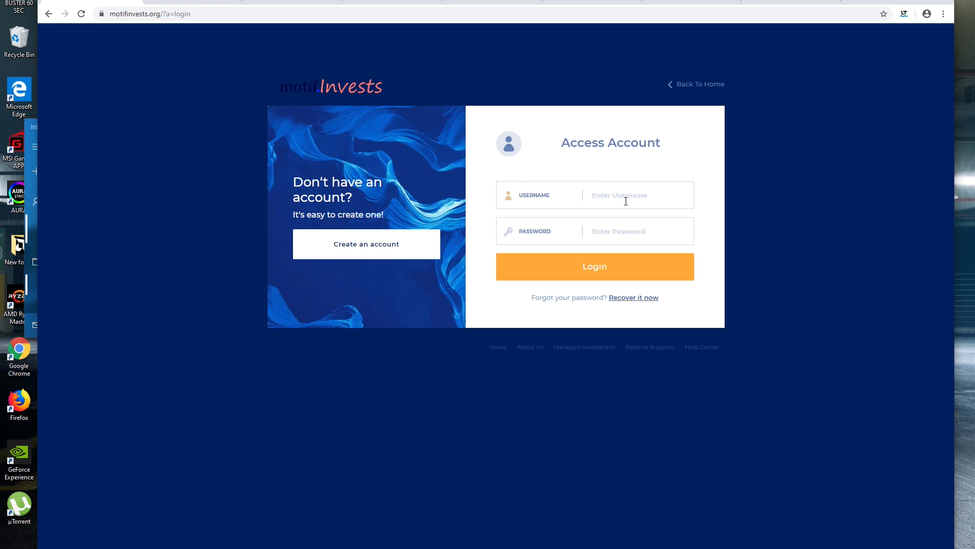
left_click(626, 200)
left_click(615, 256)
left_click(614, 235)
type("*")
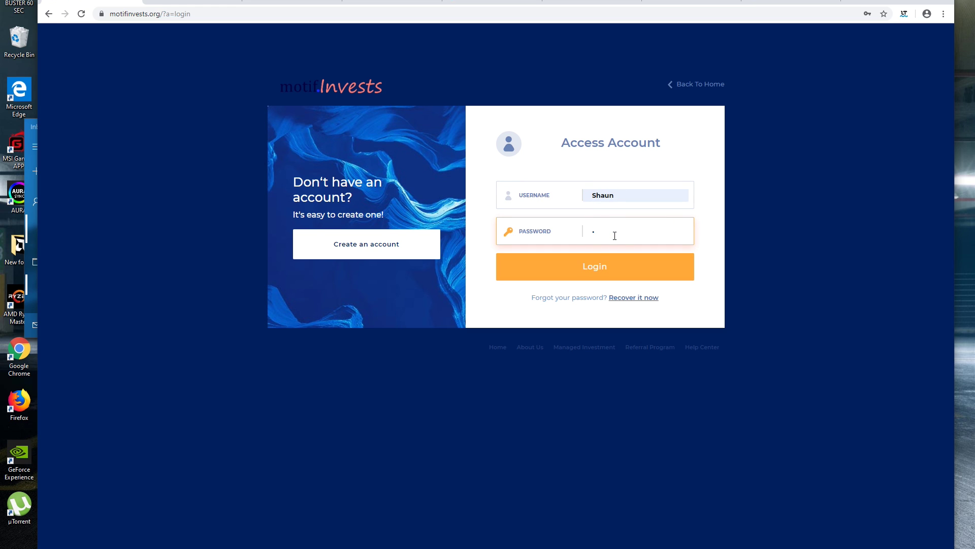
type("******")
key("Return")
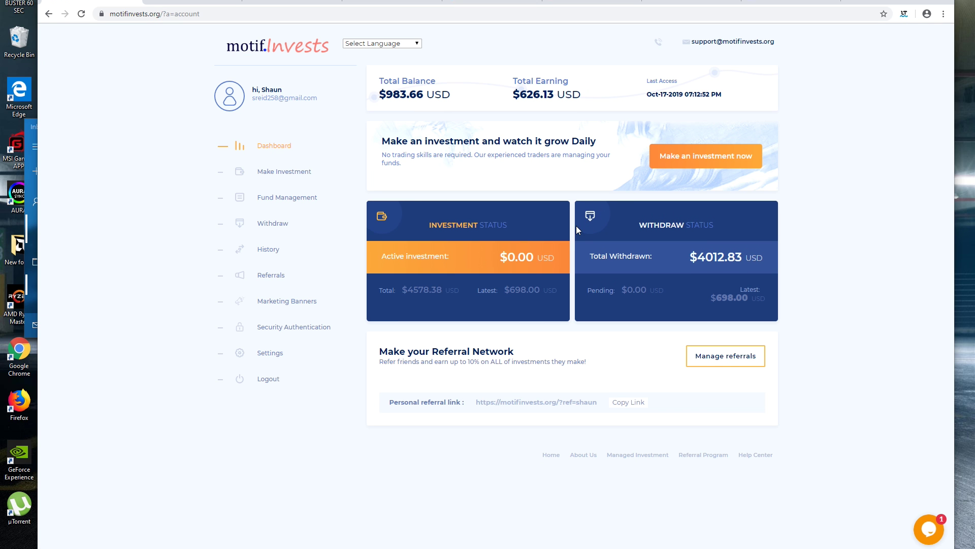
- Request and confirm a 932.65 USD Bitcoin withdrawal, with the wallet address as comment
left_click(268, 222)
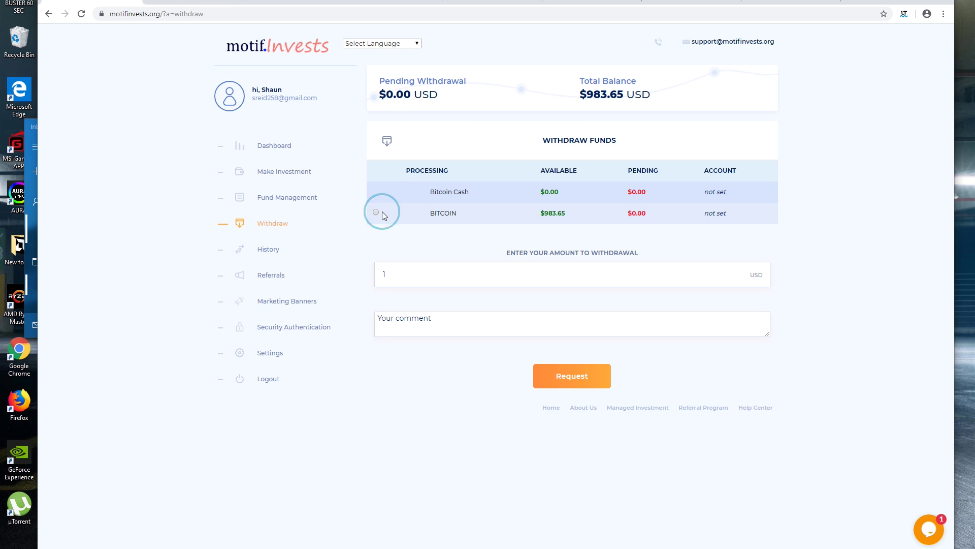
left_click(375, 212)
left_click(386, 274)
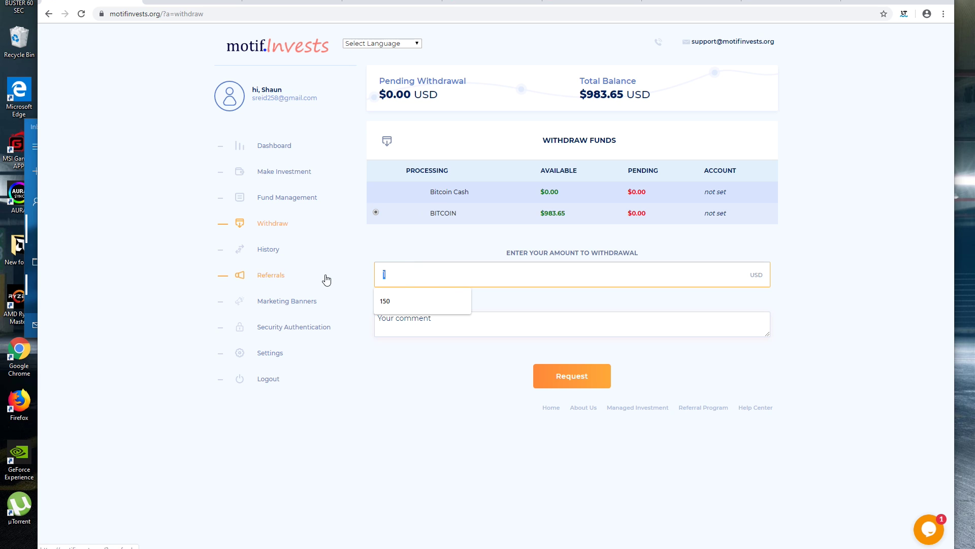
type("932.65")
left_click_drag(459, 320, 292, 310)
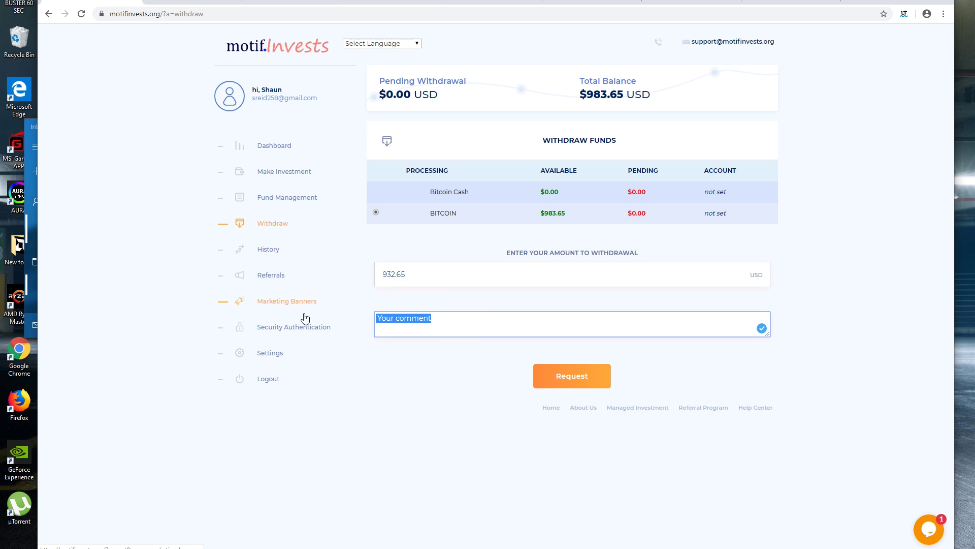
key("ctrl+v")
left_click(555, 383)
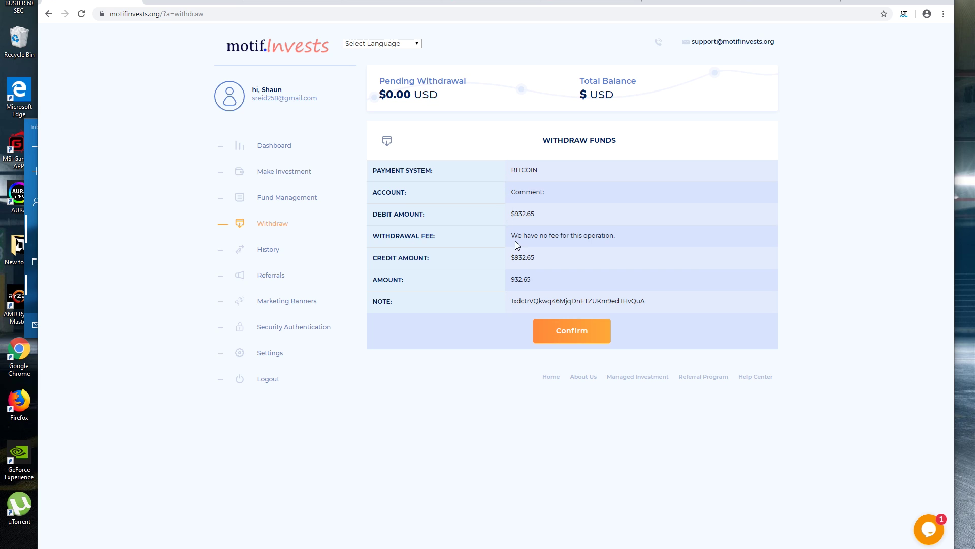
left_click(588, 330)
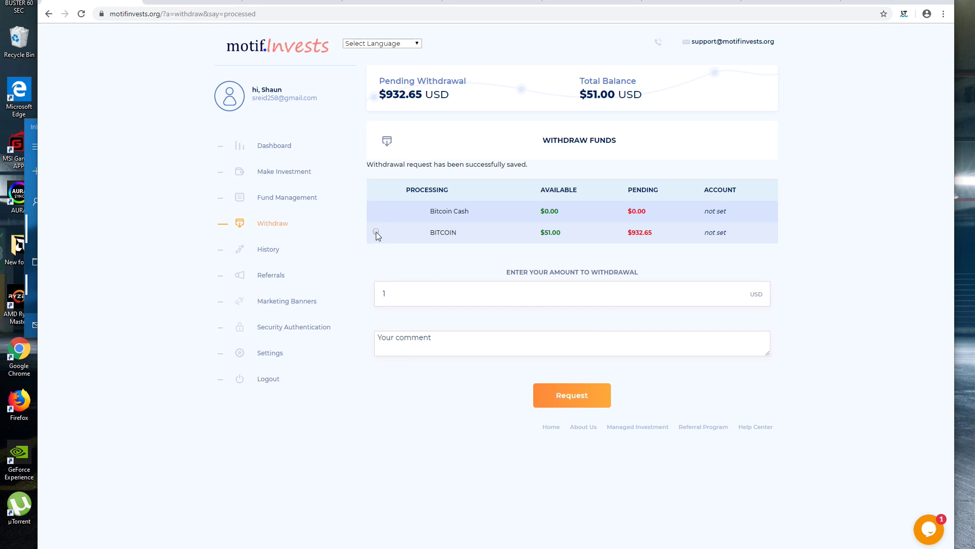
- Request the remaining 51 USD Bitcoin withdrawal, with the wallet address as comment
left_click(376, 232)
double_click(386, 293)
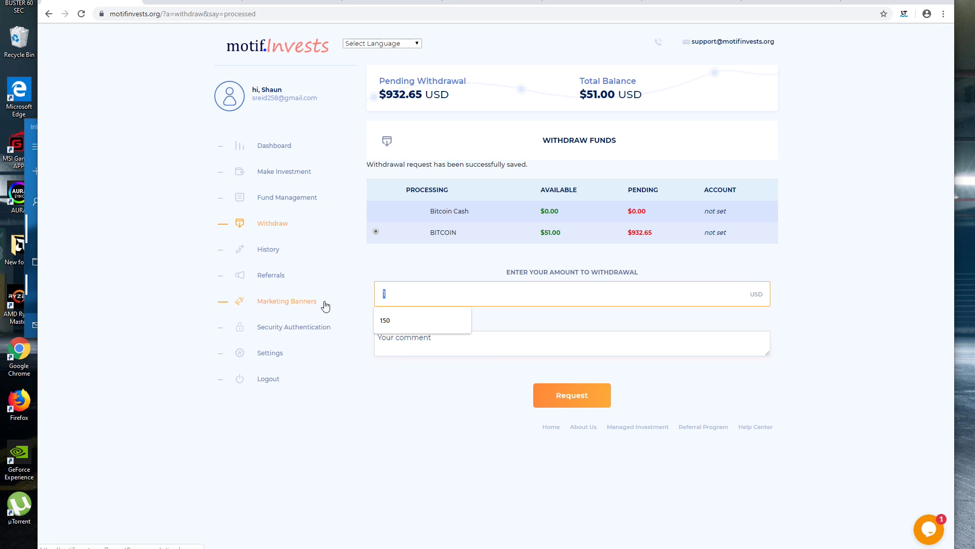
type("51")
left_click(440, 337)
key("ctrl+a")
key("ctrl+v")
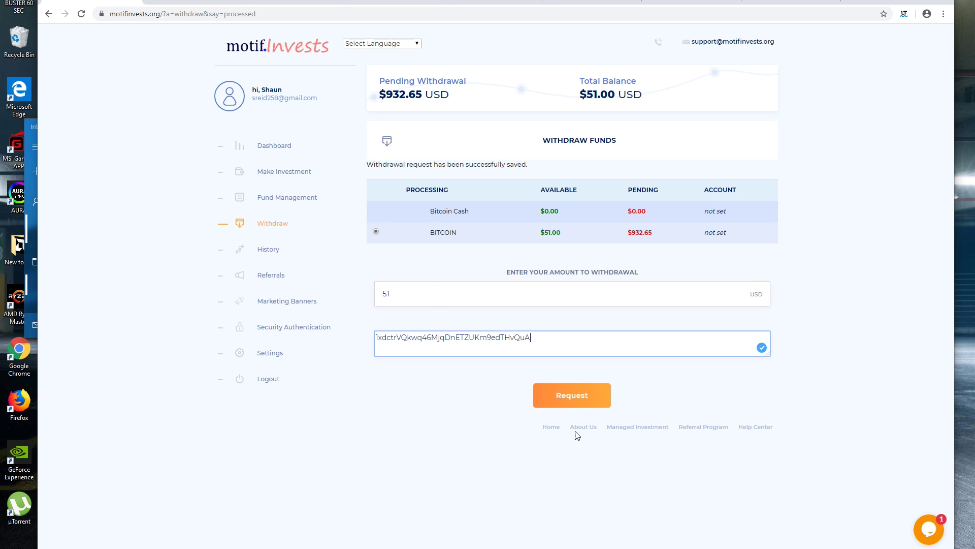
left_click(577, 403)
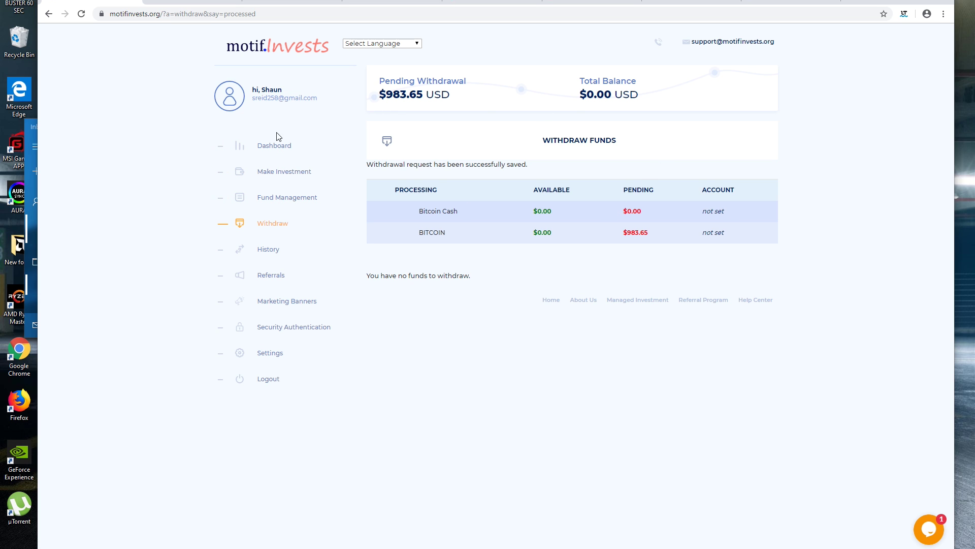
- Go back to the dashboard and check the Withdraw Status card showing $983.65 pending
left_click(256, 149)
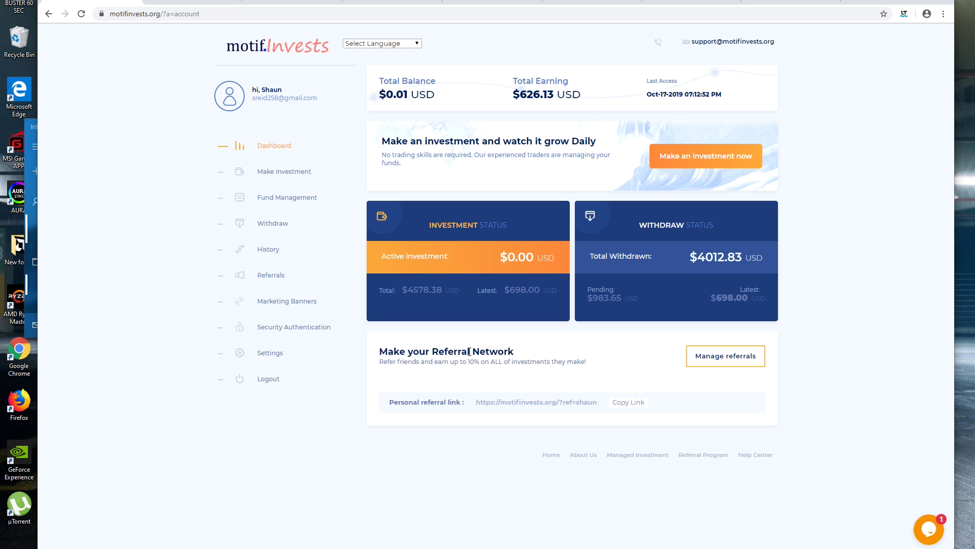
left_click(625, 287)
- Start a support chat with the Name field cleared, ready to write a reply
left_click(930, 530)
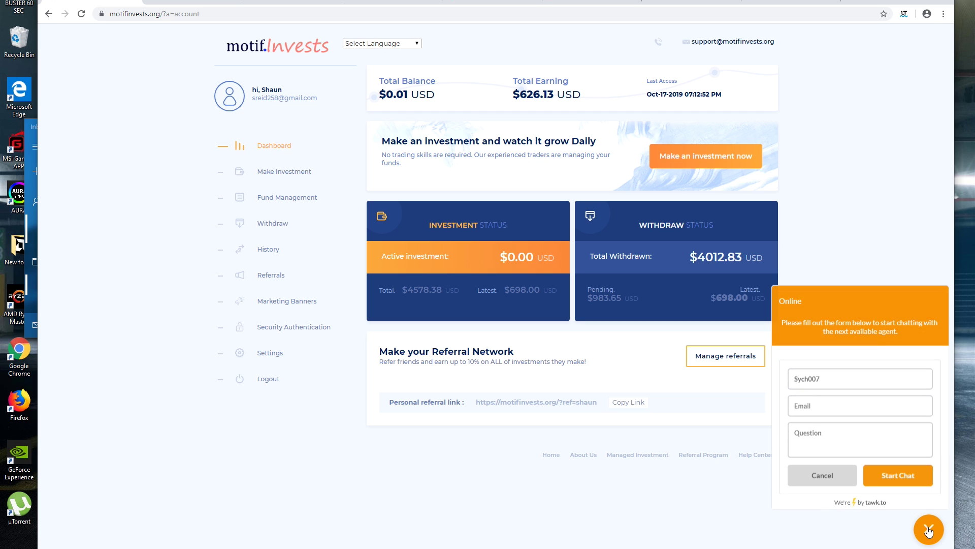
double_click(838, 377)
key("BackSpace")
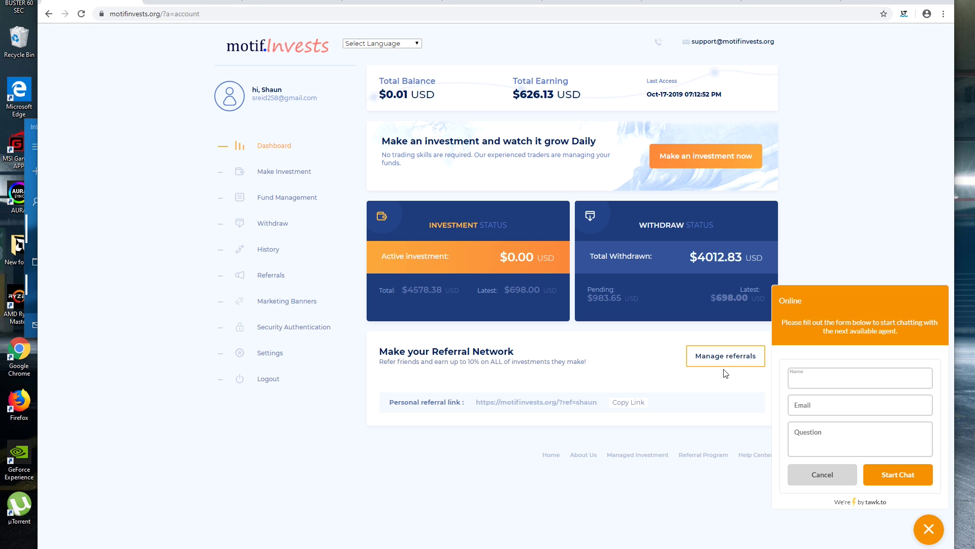
left_click(839, 398)
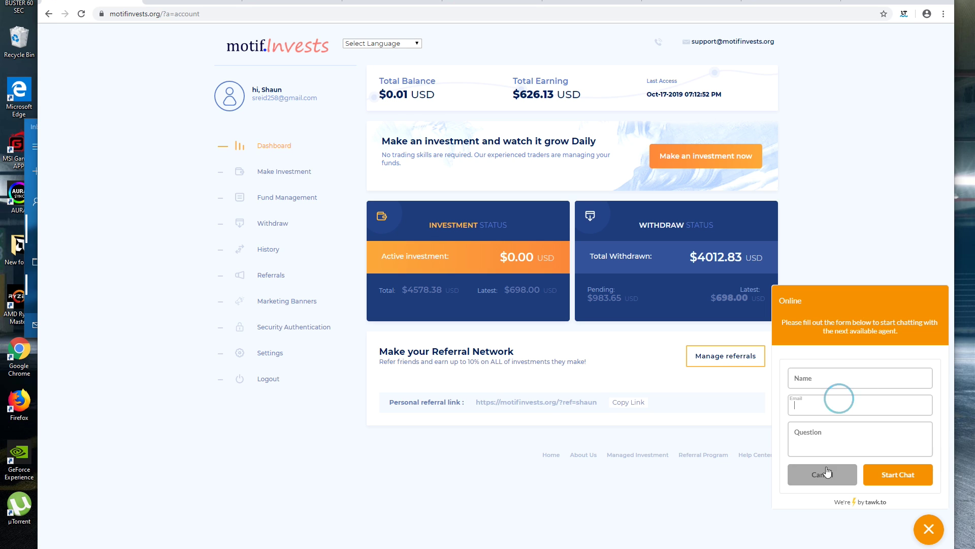
left_click(876, 472)
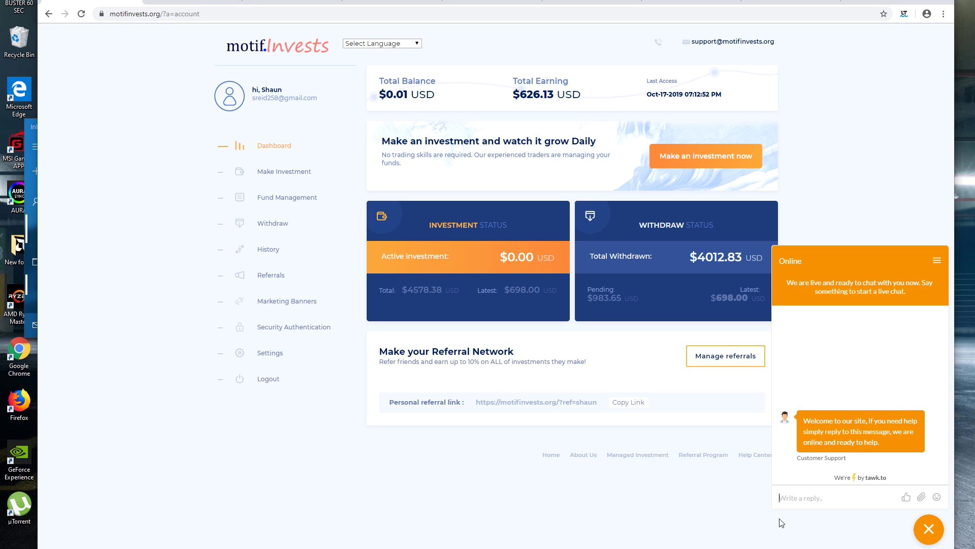
left_click(821, 495)
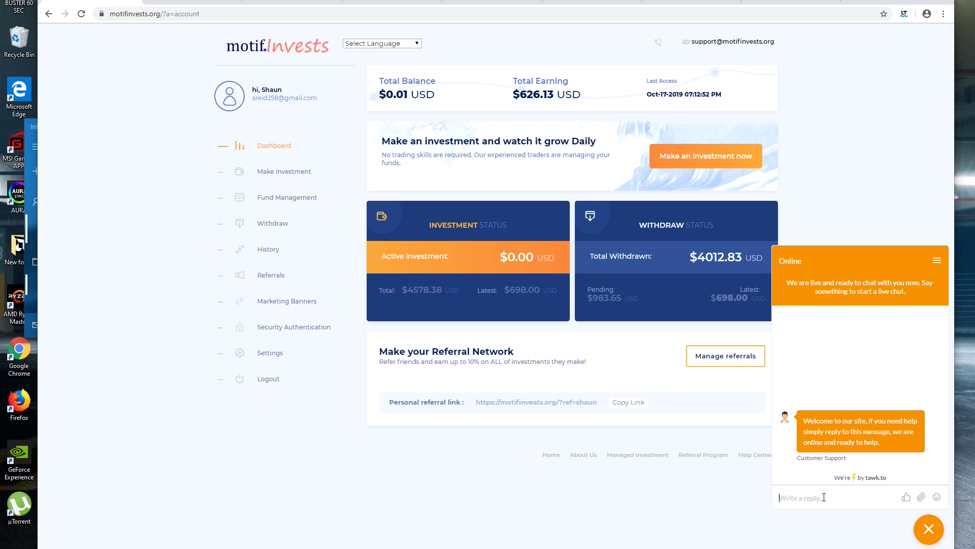